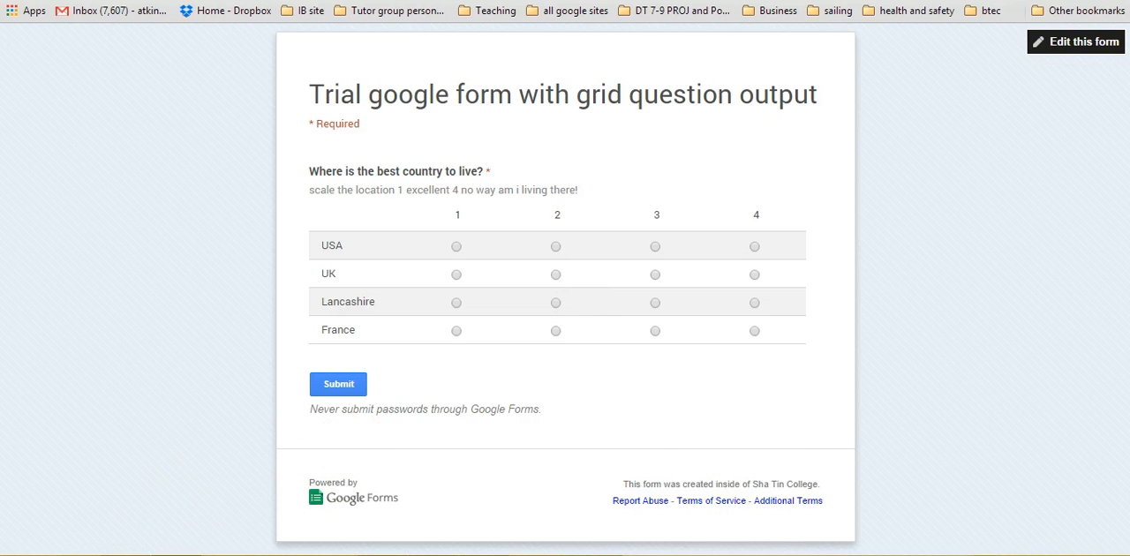
Enter ratings 1, 2, 3, 4 down cells A11:A14 and move to B11 for the USA tally.
key(ctrl+Tab)
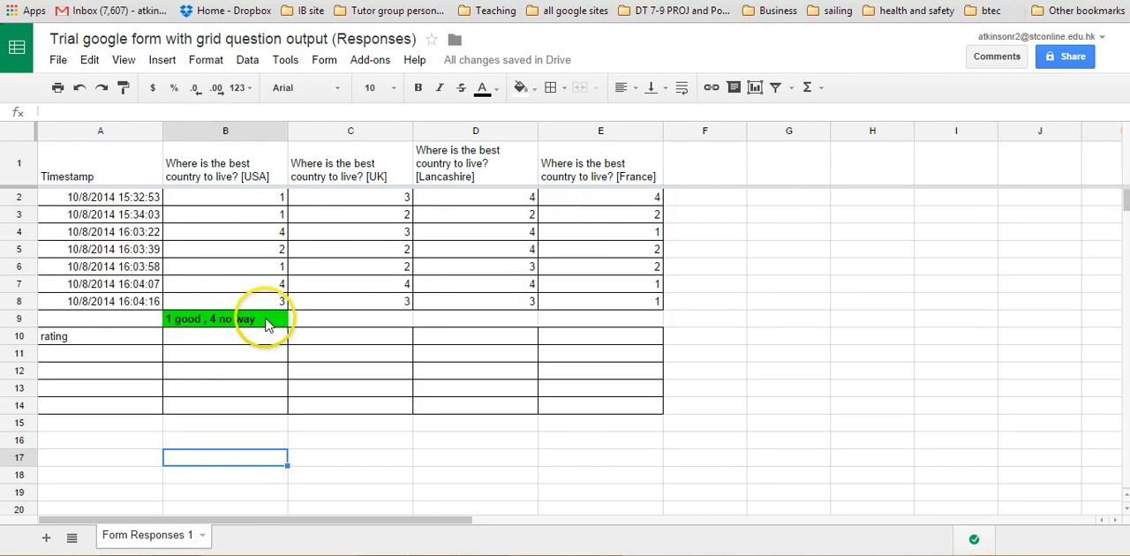
click(70, 355)
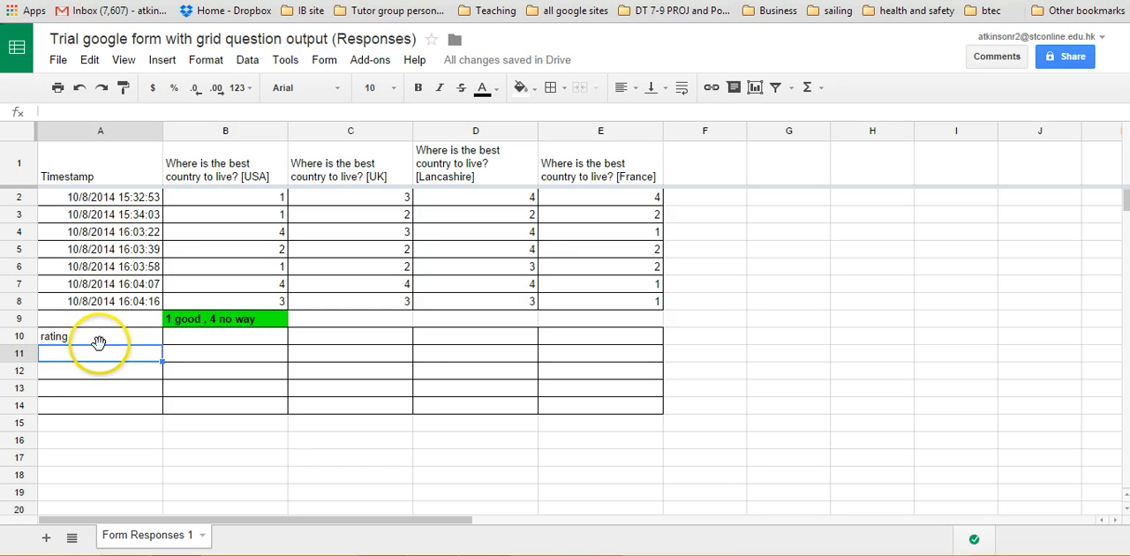
text(1)
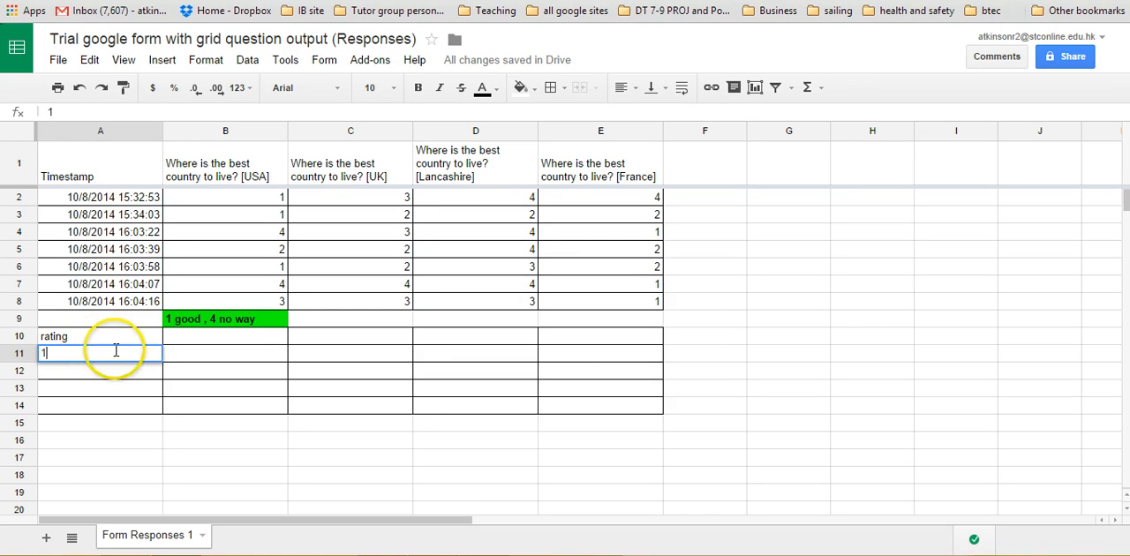
key(Return)
text(2)
key(Return)
text(3)
key(Return)
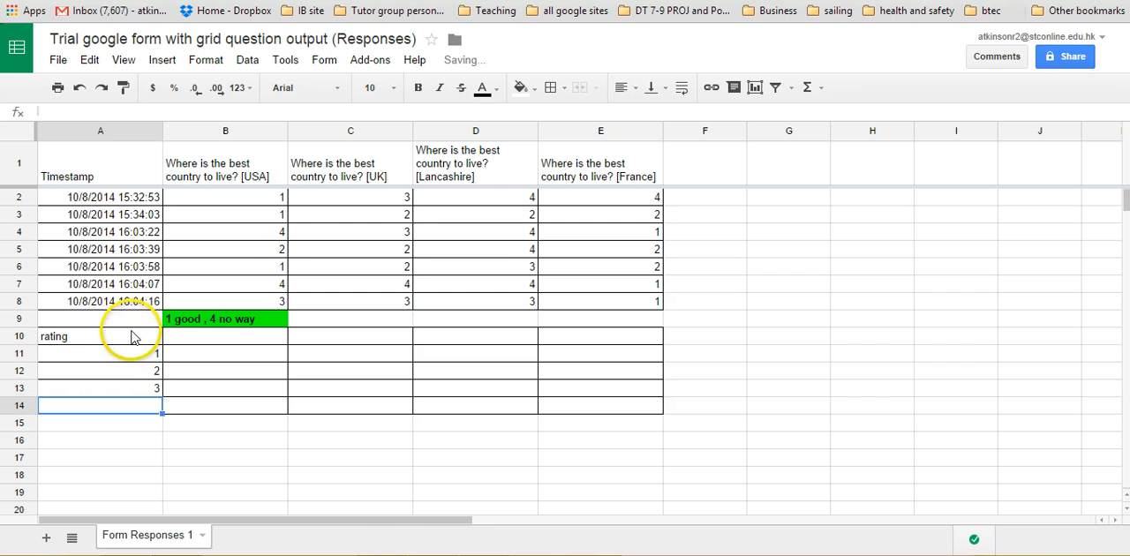
text(4)
key(Return)
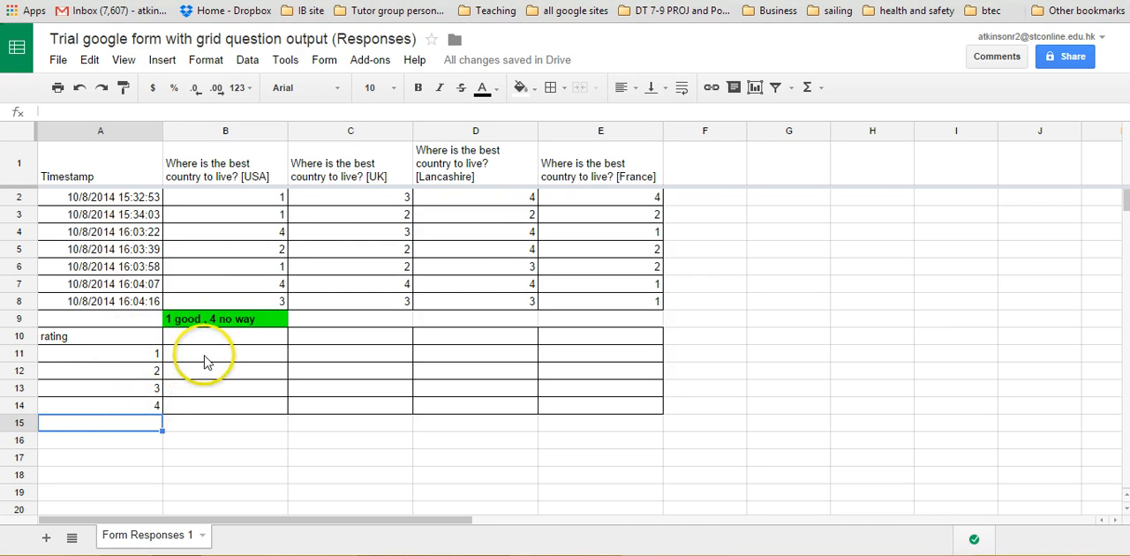
click(206, 354)
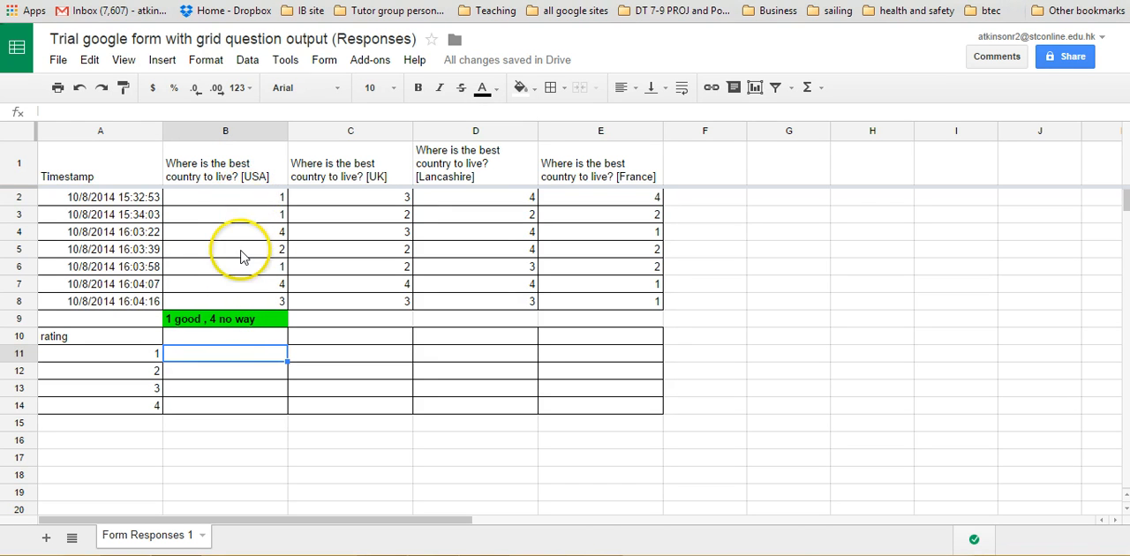
Enter =COUNTIF(B$2:B$8,$A11) in B11 to tally USA rating 1, giving 3.
click(234, 357)
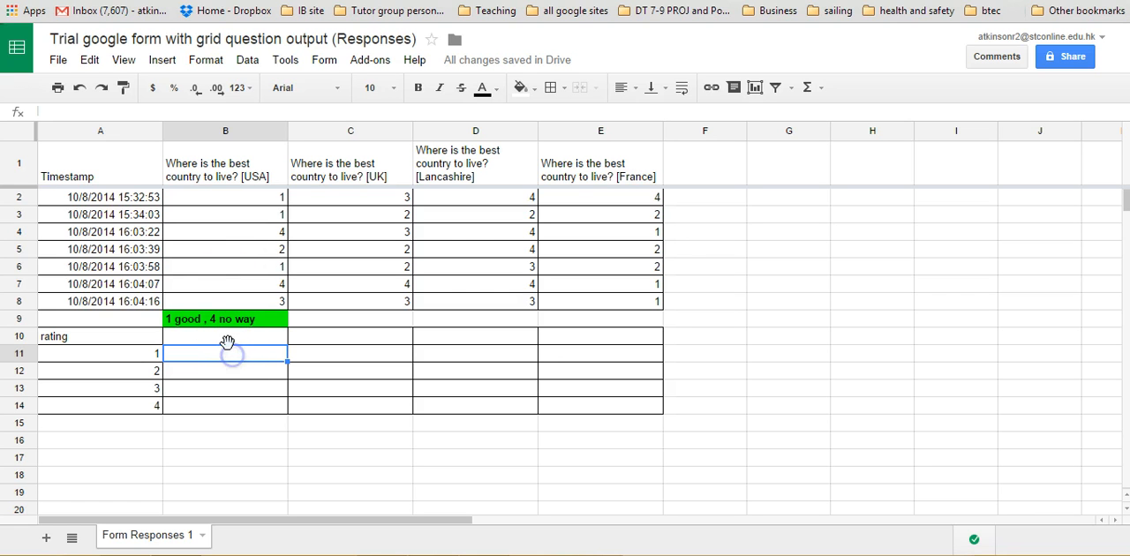
text(=)
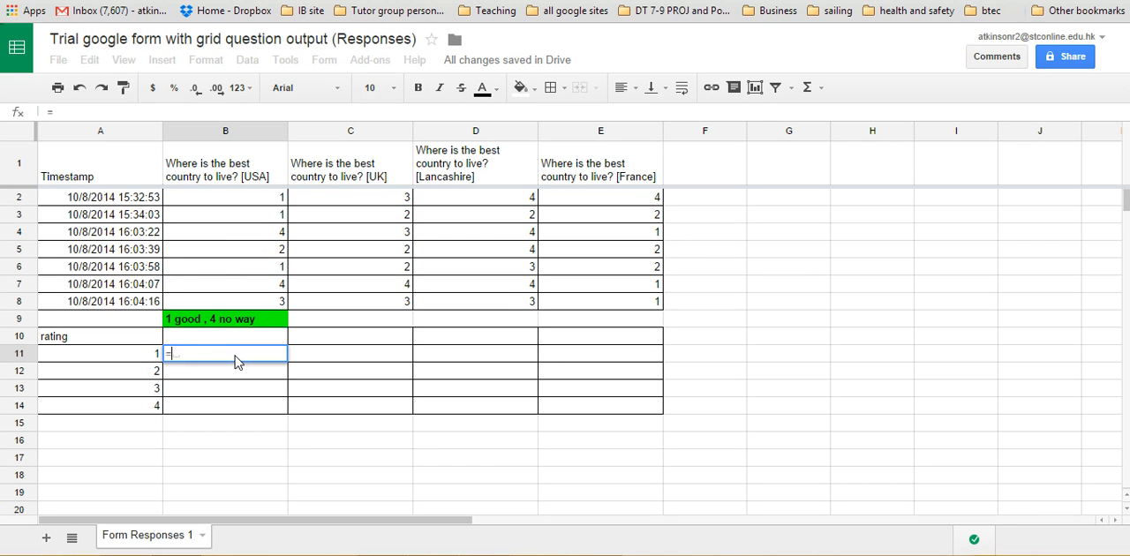
text(coun)
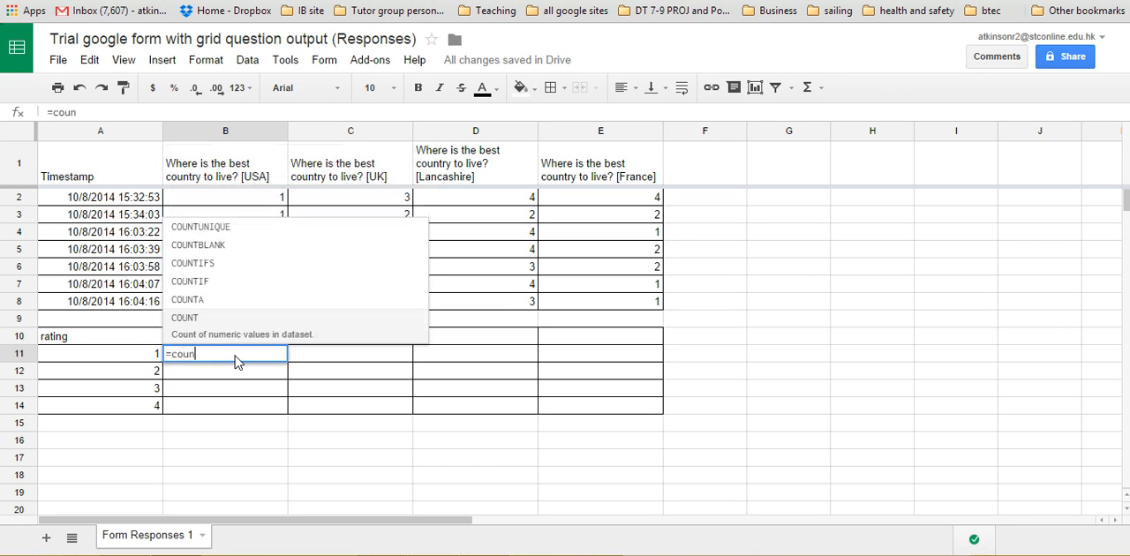
text(tif)
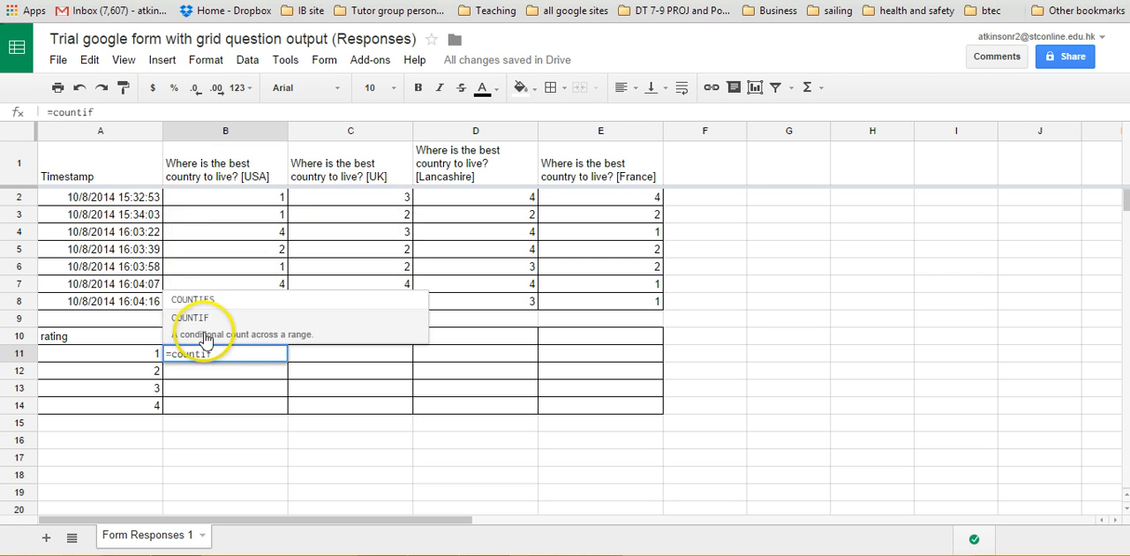
click(190, 320)
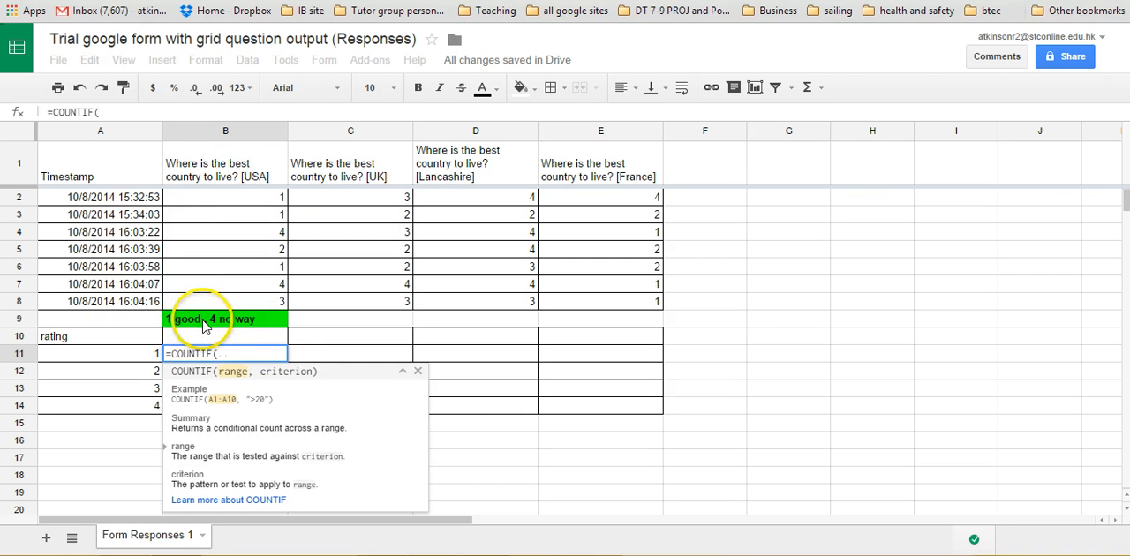
drag(213, 197, 217, 304)
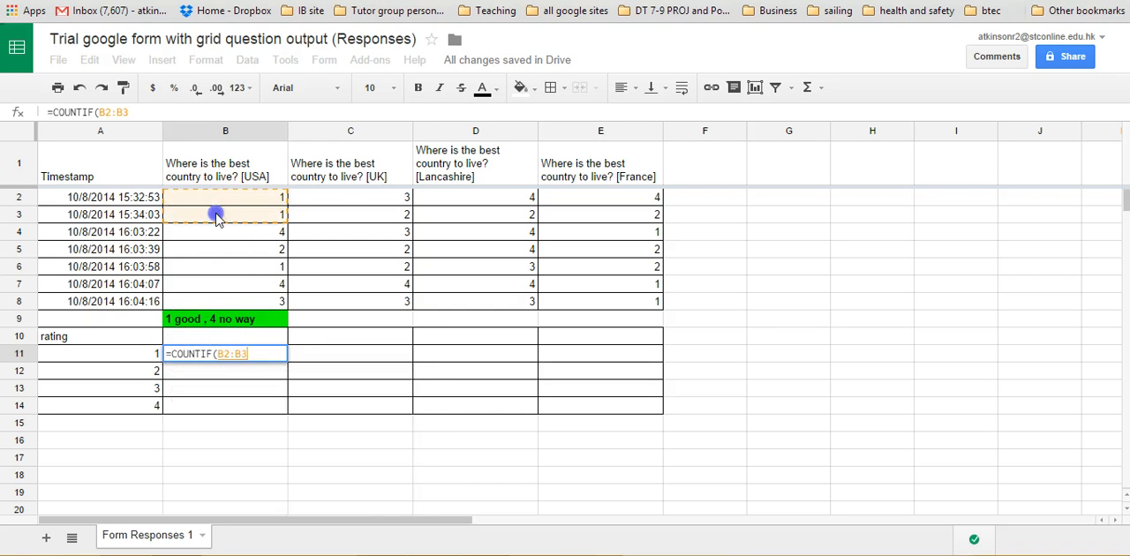
click(222, 355)
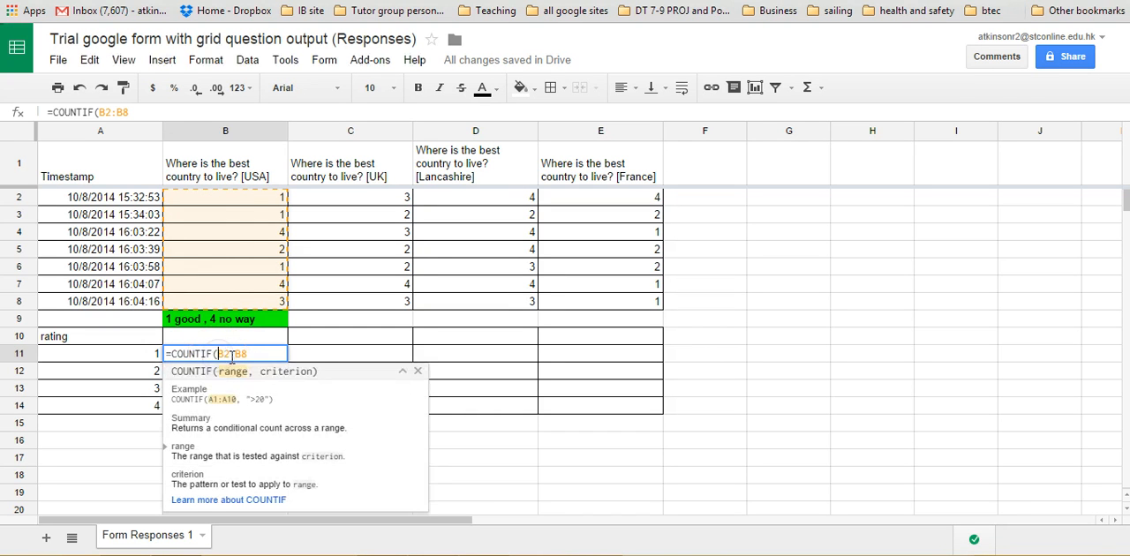
click(224, 354)
text($)
click(246, 355)
text(,)
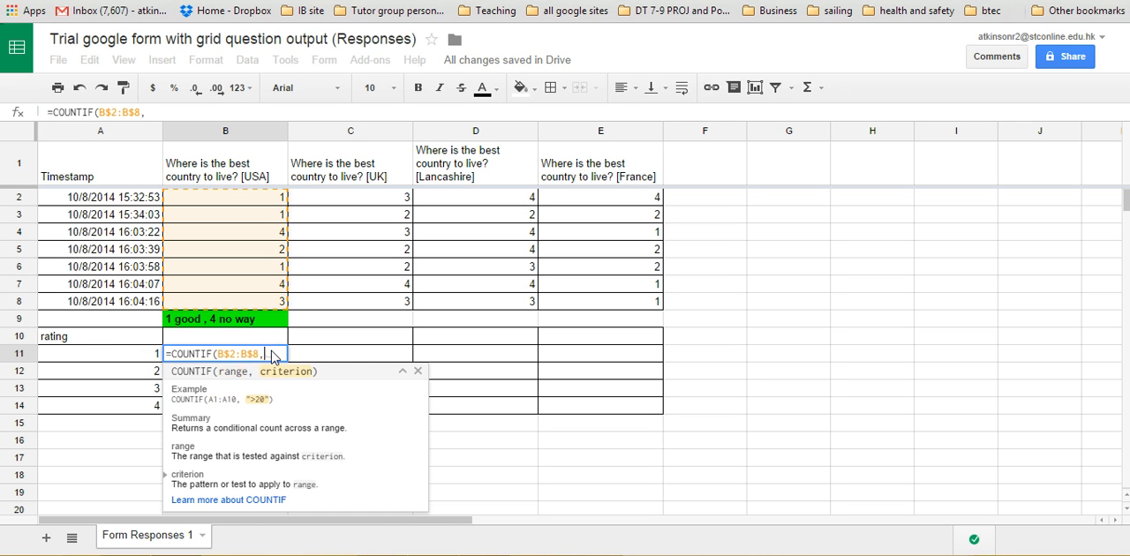
click(146, 354)
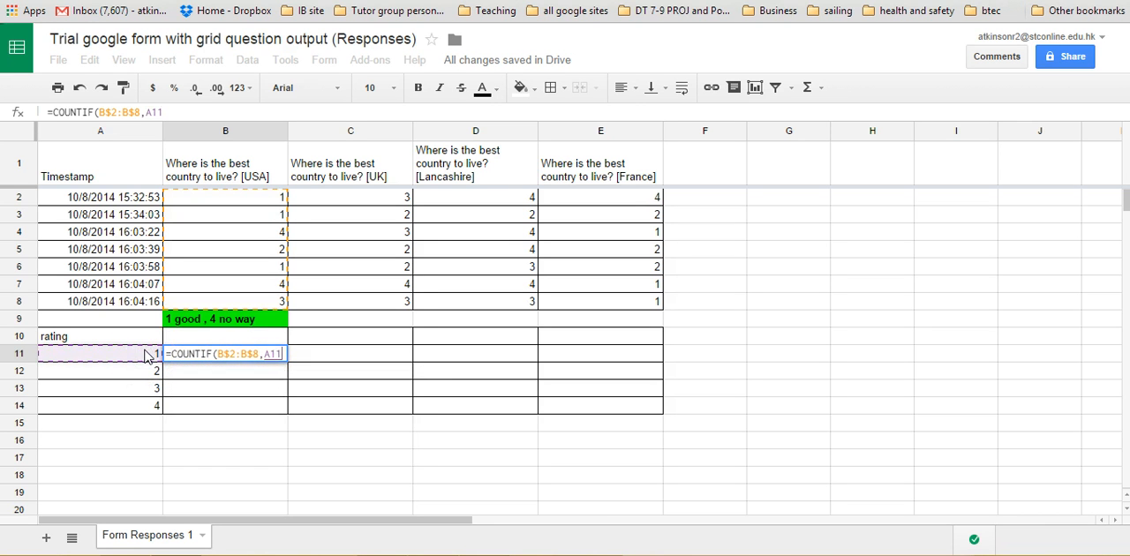
click(264, 354)
text($)
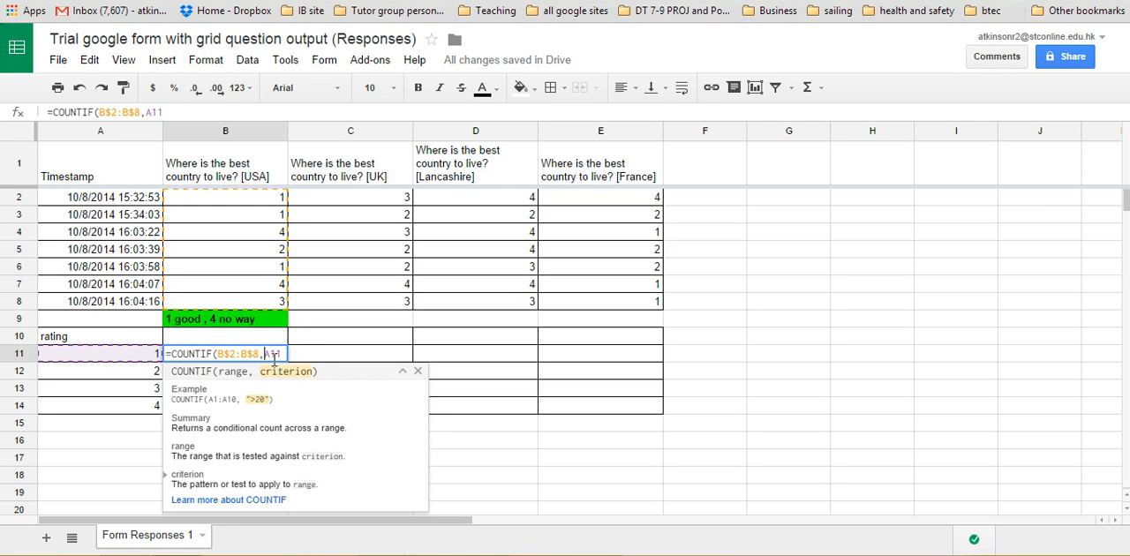
click(293, 353)
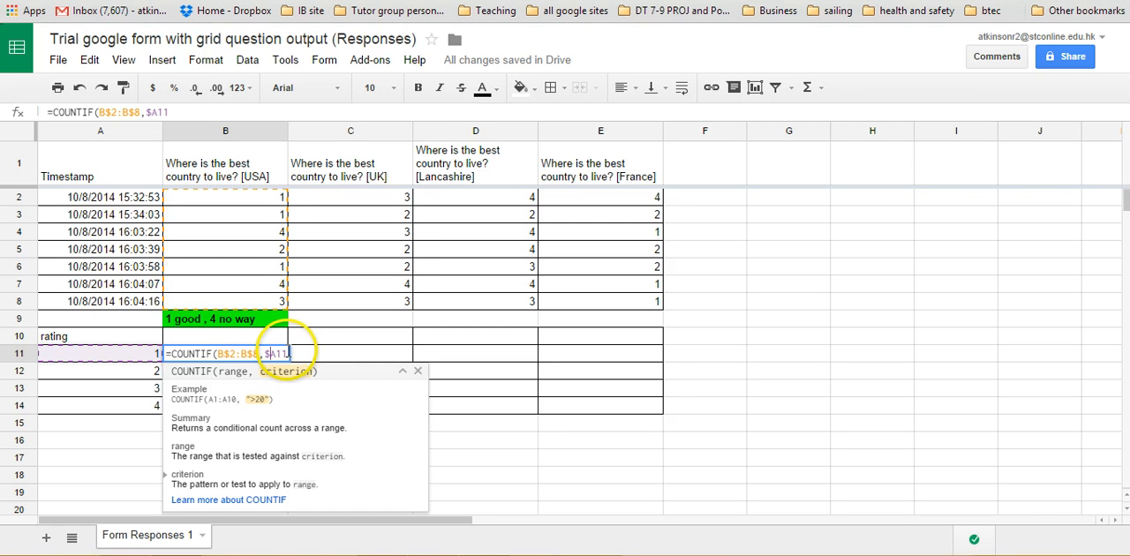
text())
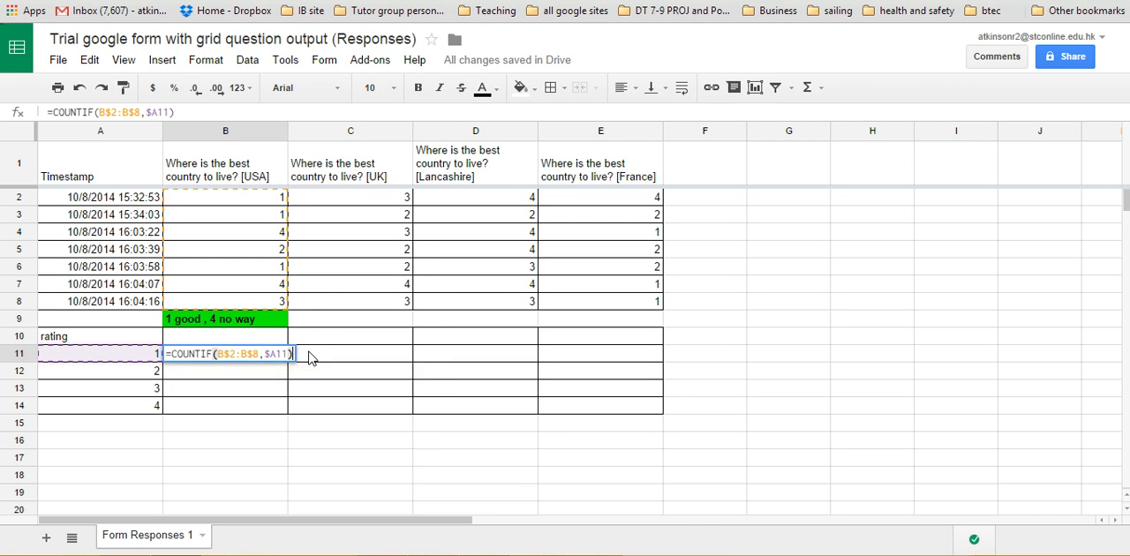
key(Return)
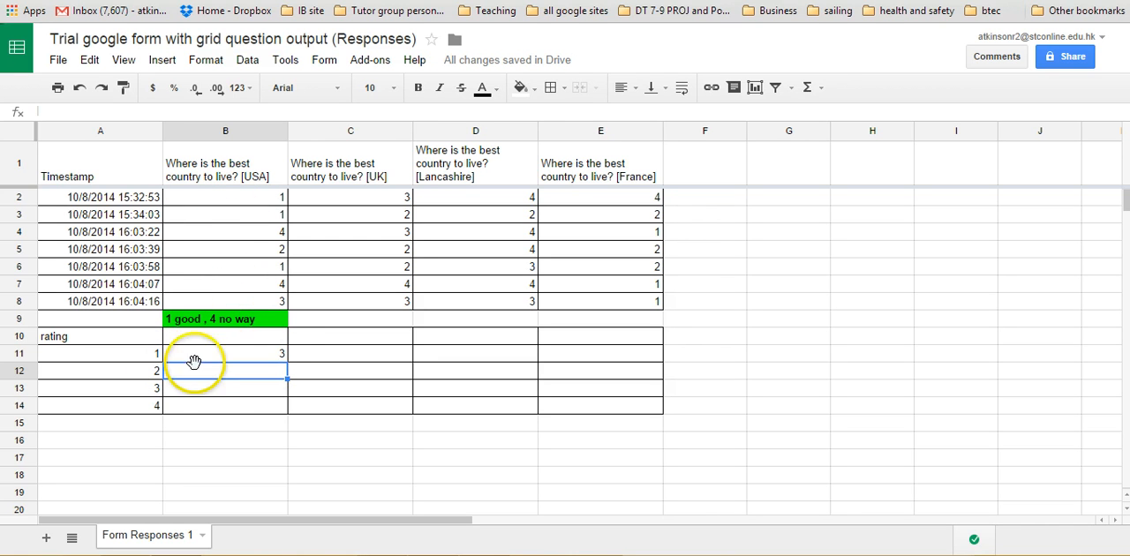
Fill the COUNTIF formula down to B14 and across to E14 for UK, Lancashire and France.
click(274, 355)
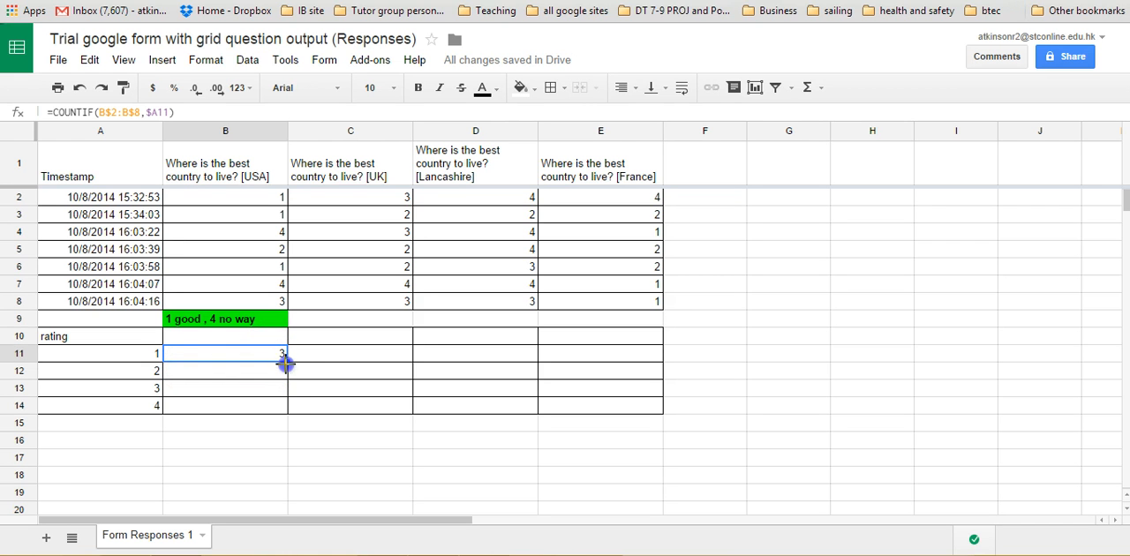
drag(287, 415, 287, 410)
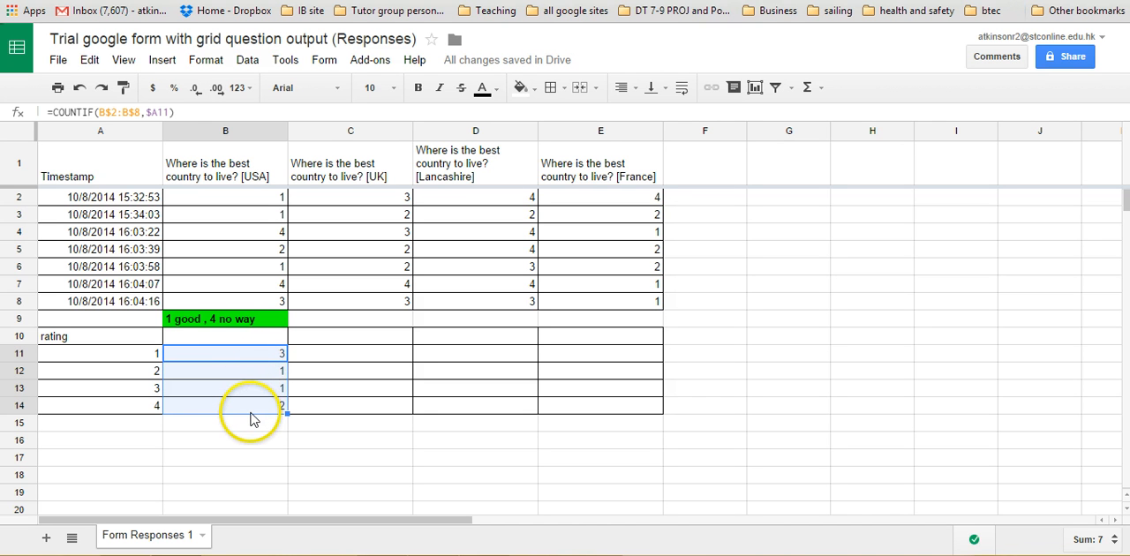
click(265, 353)
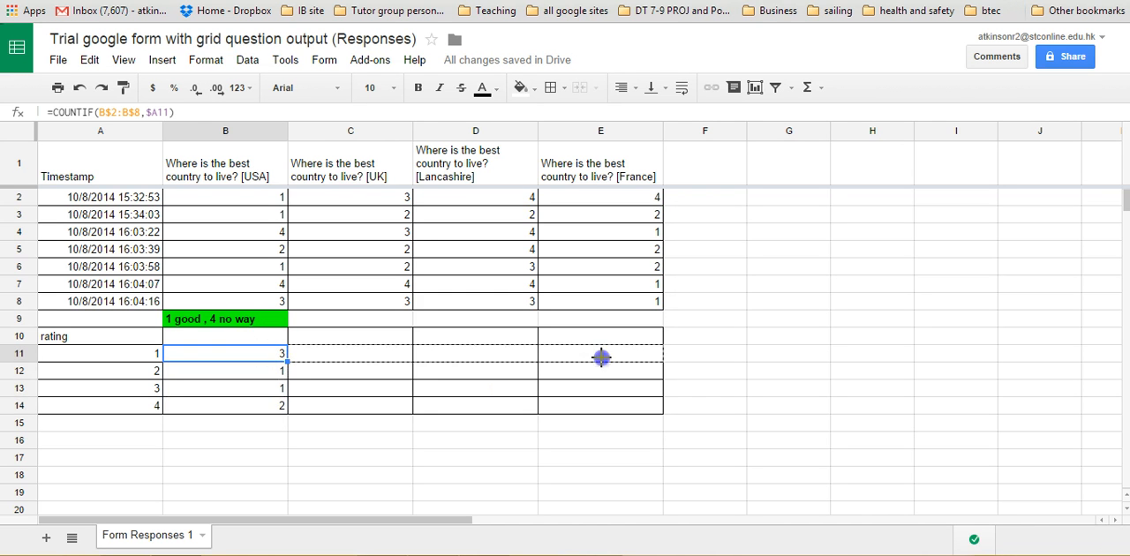
mouse_move(656, 368)
mouse_down()
mouse_move(657, 358)
mouse_move(664, 410)
mouse_up()
click(549, 426)
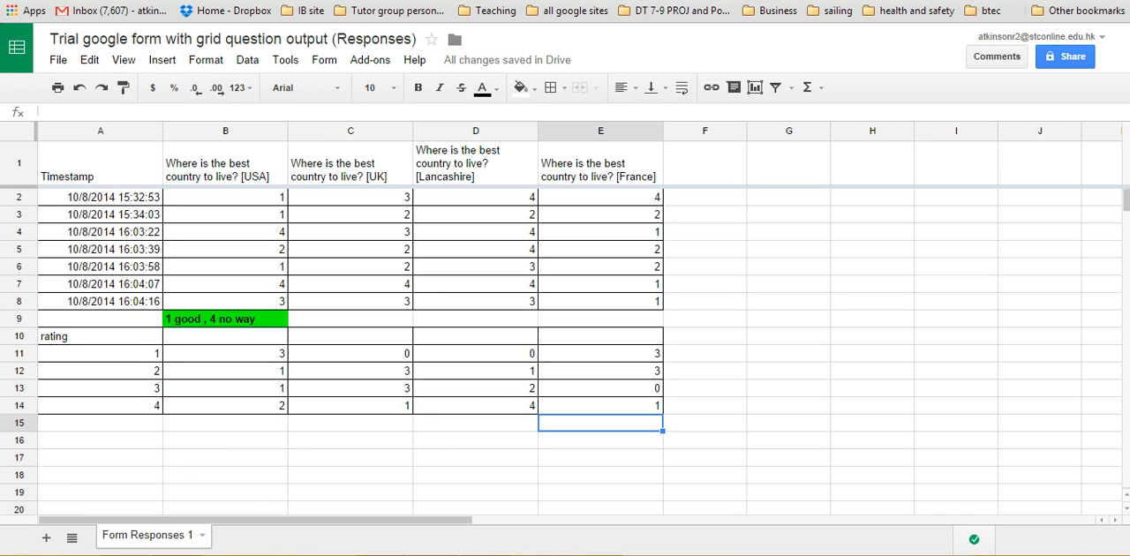
click(100, 440)
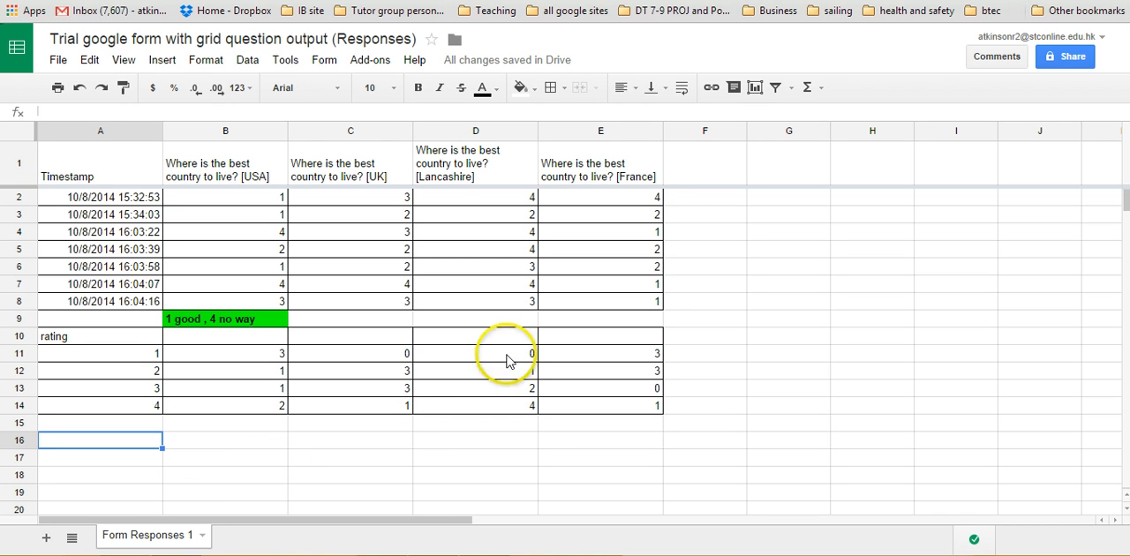
Select the rating labels and USA tallies A11:B14 as chart data.
click(228, 362)
drag(227, 362, 234, 405)
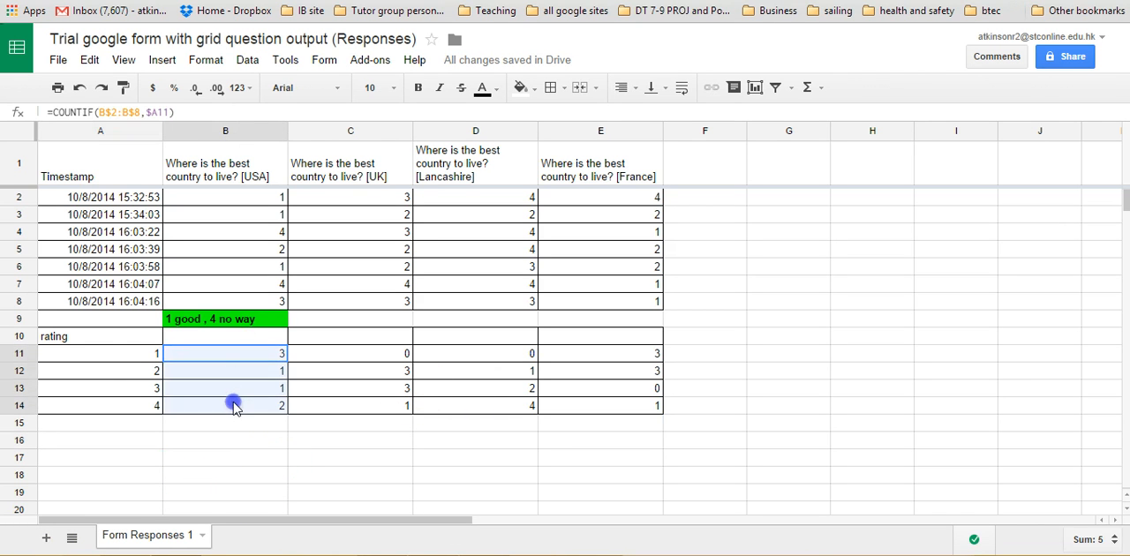
drag(141, 353, 212, 406)
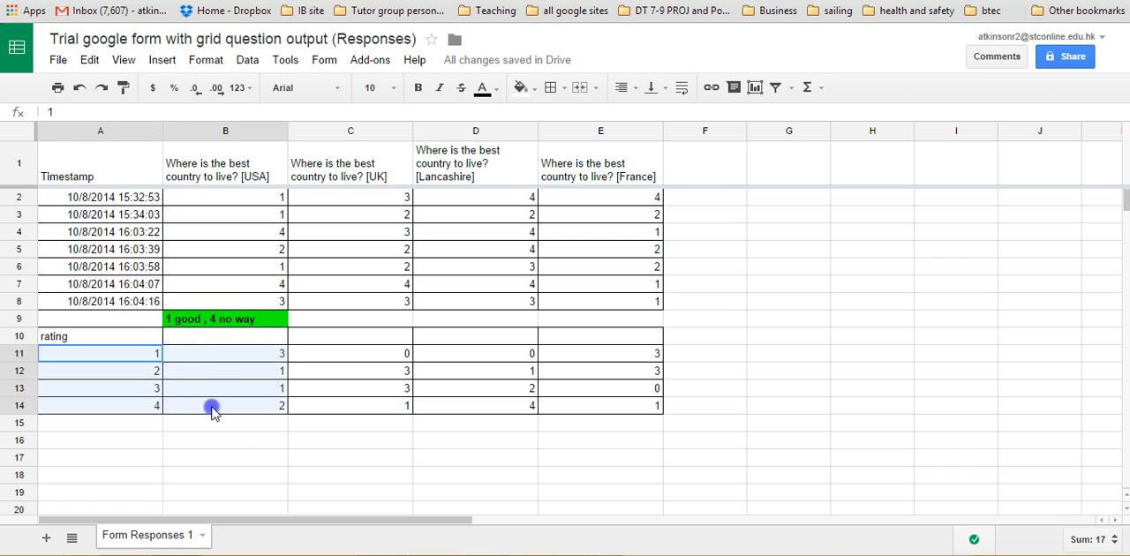
Insert a pie chart of the USA rating counts via Insert > Chart.
click(161, 59)
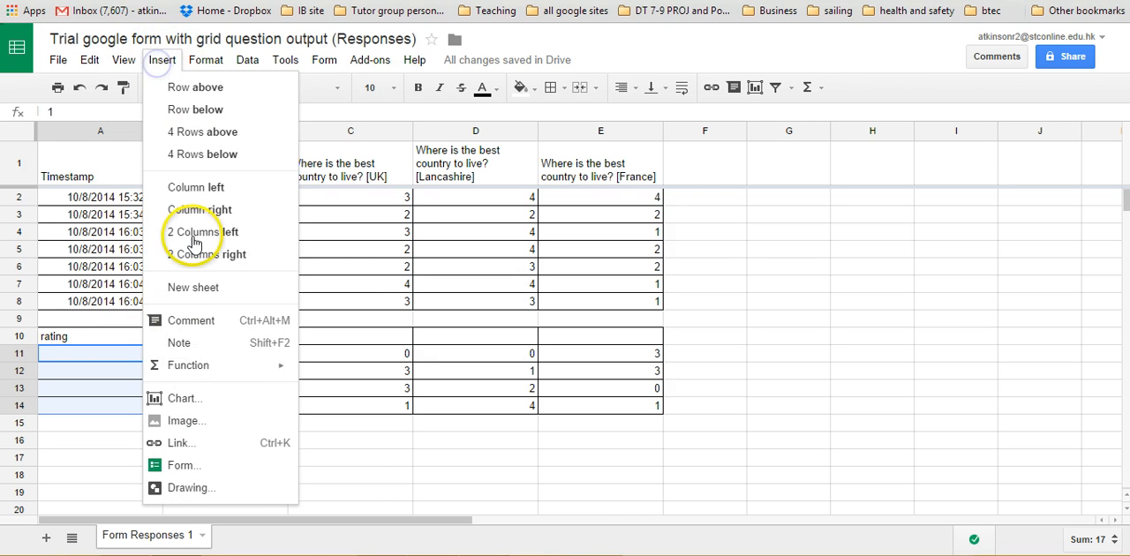
click(185, 398)
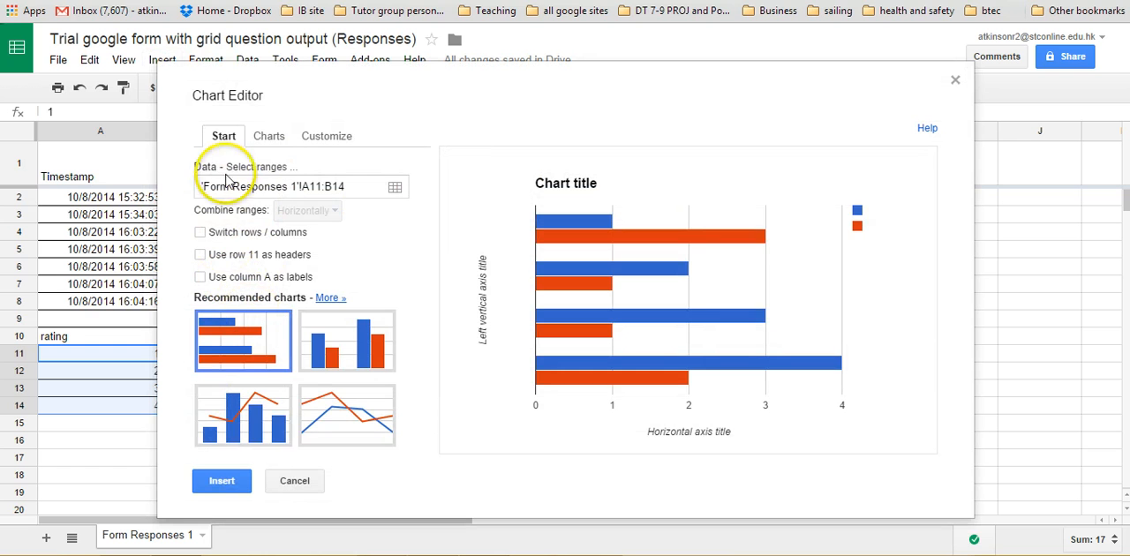
click(269, 136)
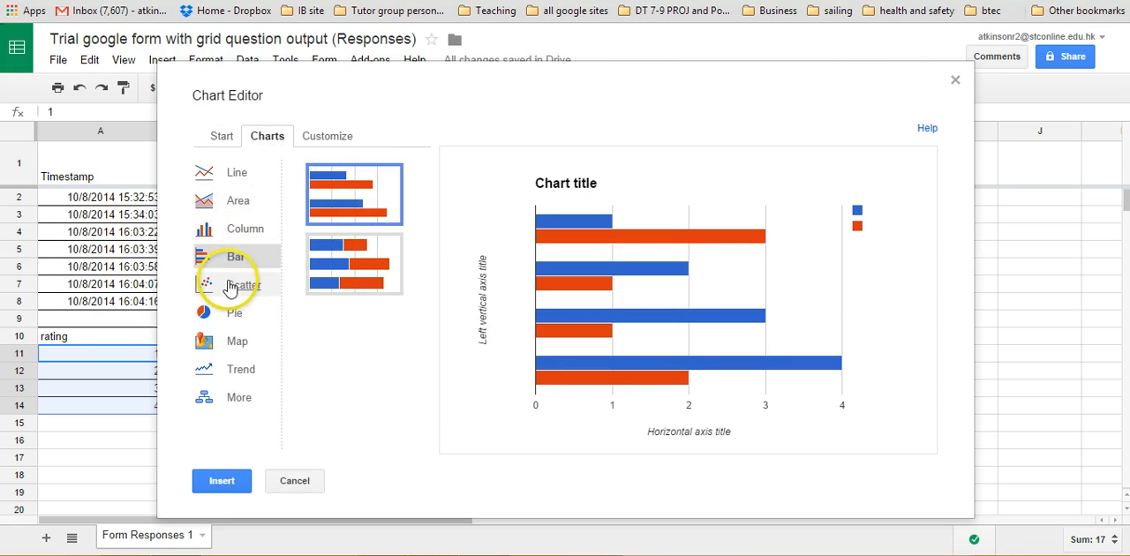
click(234, 313)
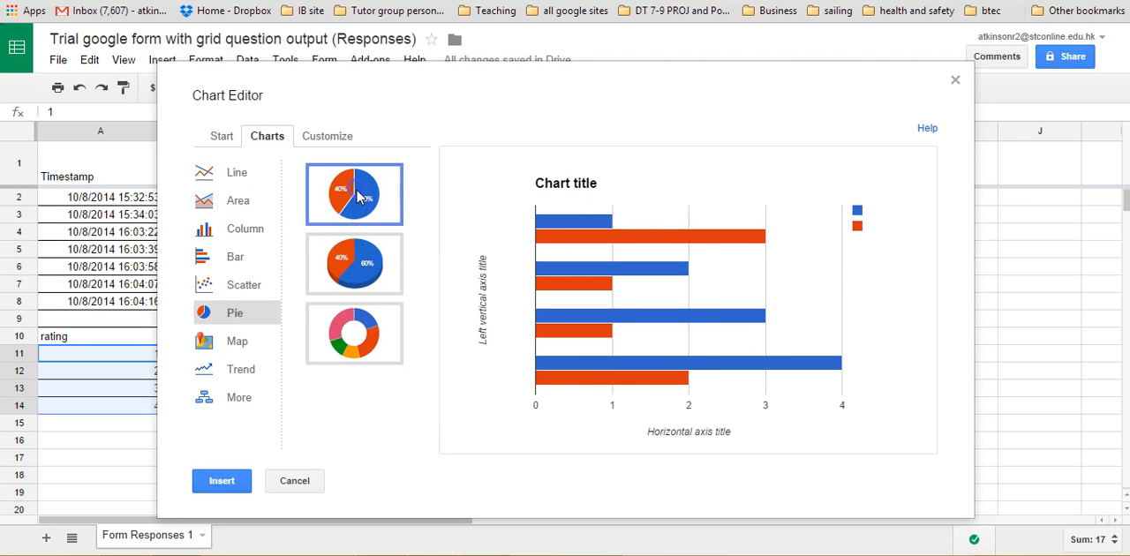
click(222, 481)
scroll(403, 412, down, 3)
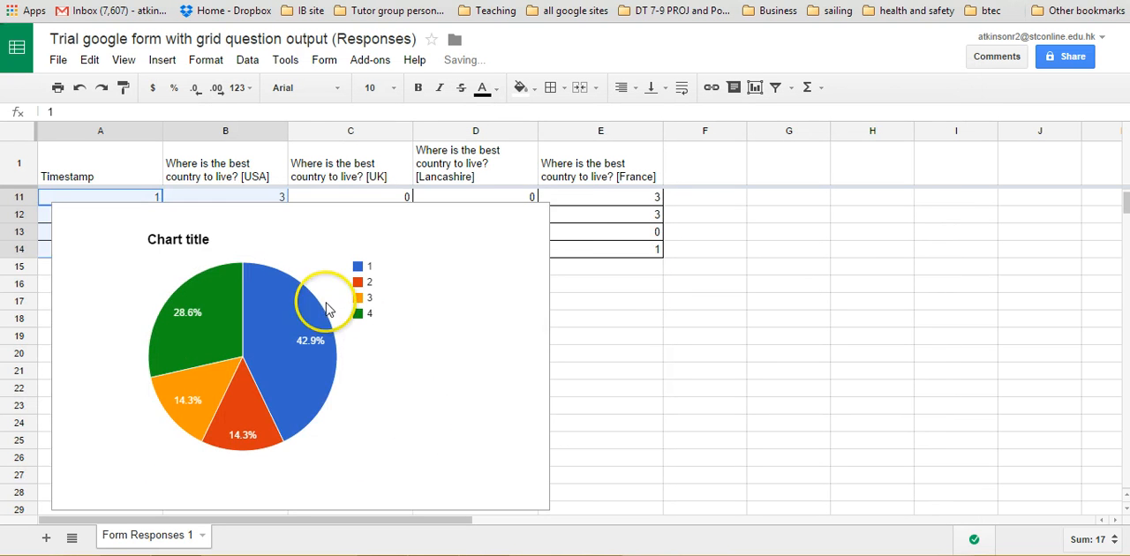
click(473, 283)
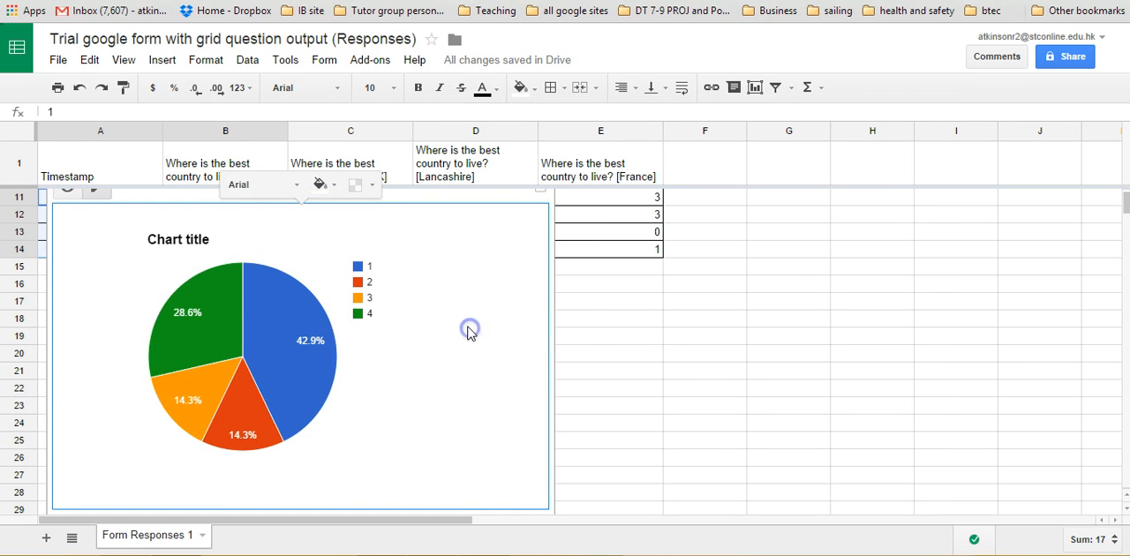
scroll(618, 362, up, 2)
click(430, 354)
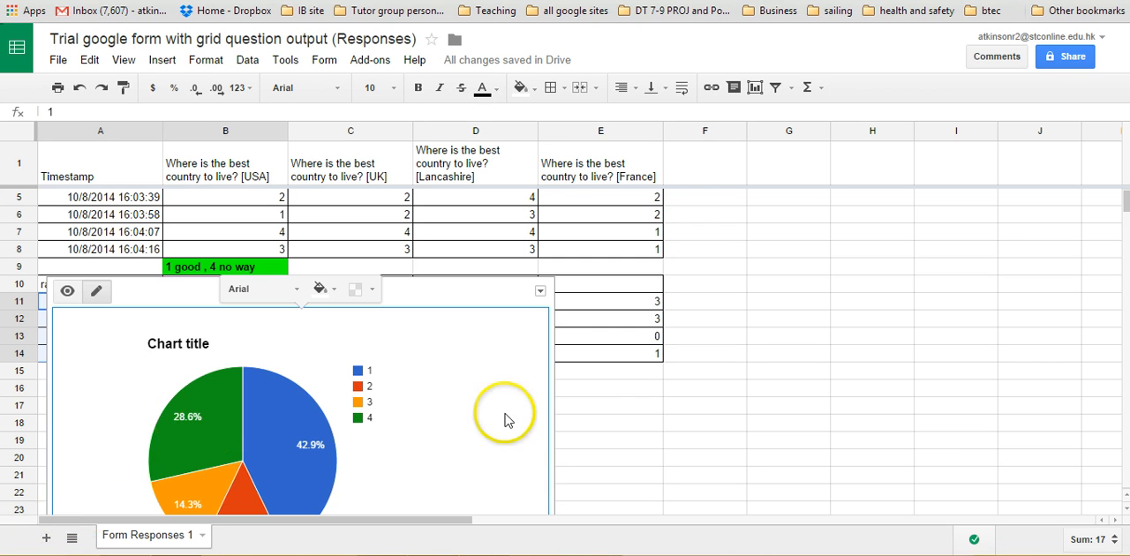
click(615, 424)
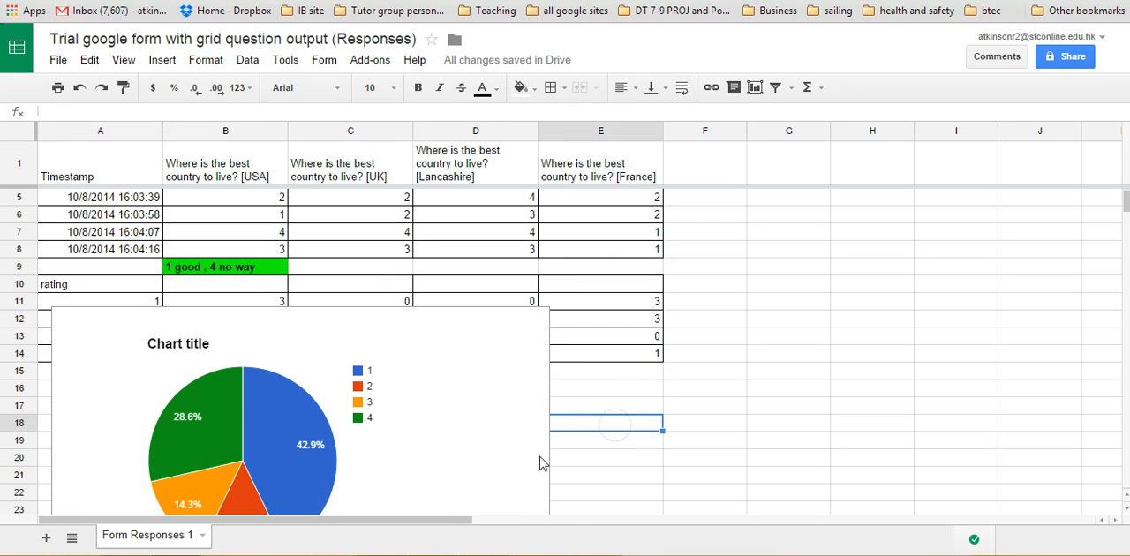